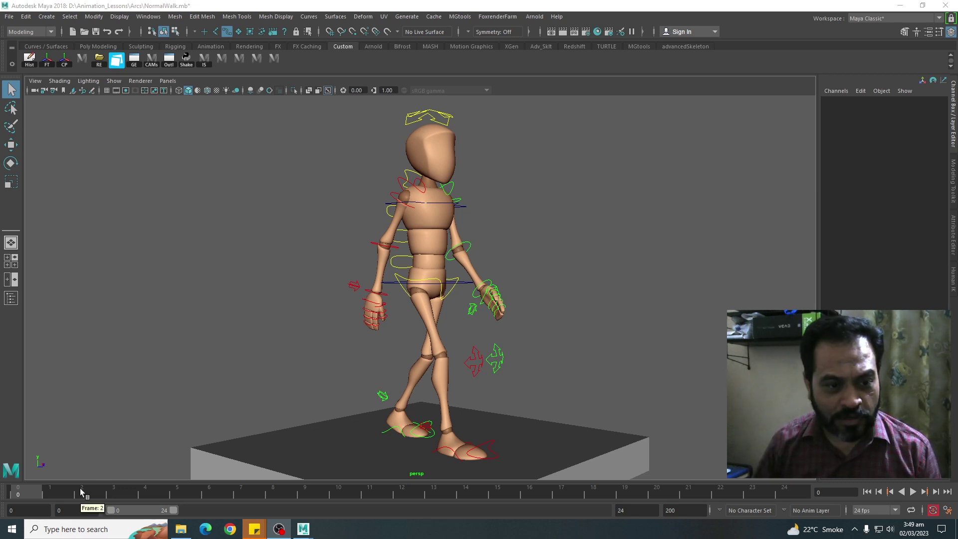
Step: Scrub the walk poses and marquee-select all of Bony's rig controls
drag(59, 493, 18, 493)
scroll(310, 136, down, 2)
drag(309, 121, 606, 477)
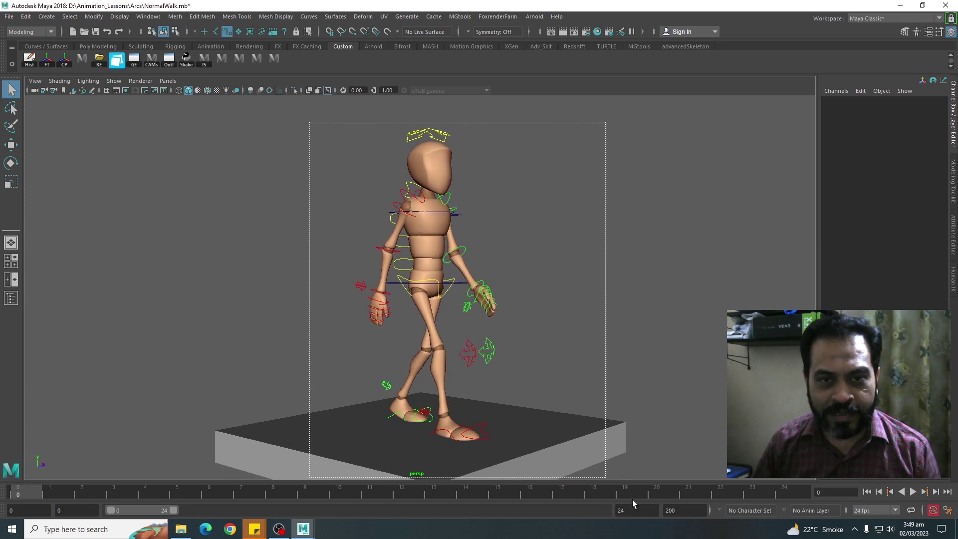
click(947, 510)
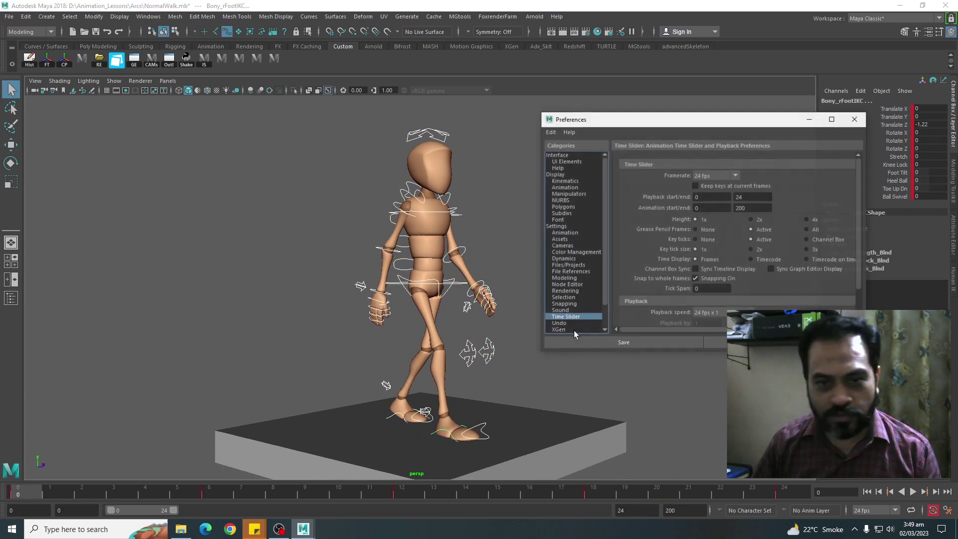
click(624, 348)
Step: Select every key of the rig's curves in the Graph Editor, then minimize it
click(135, 60)
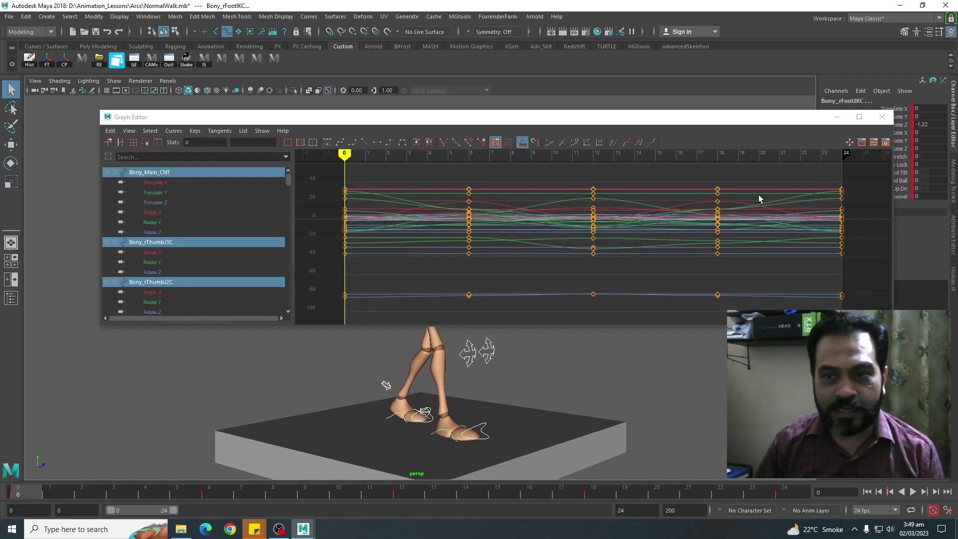
drag(878, 312, 319, 170)
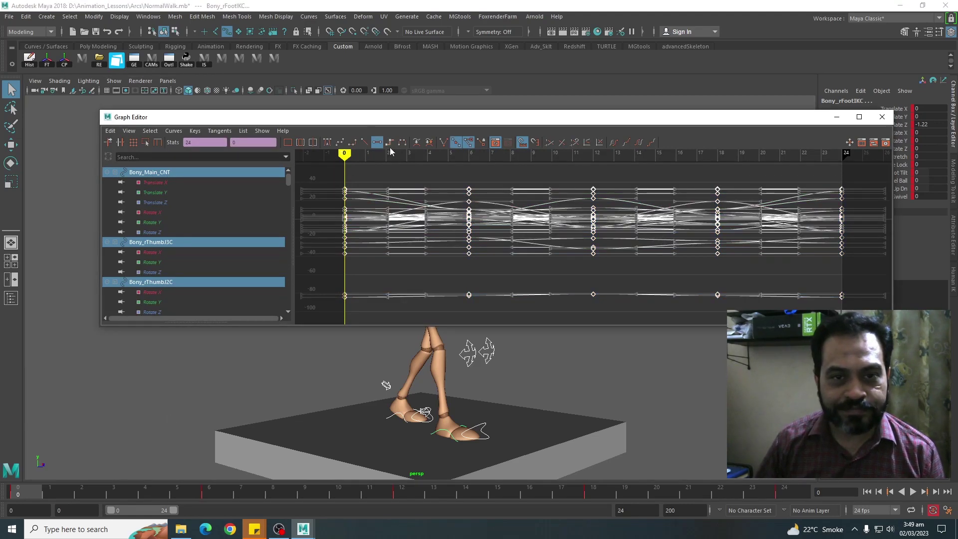
click(837, 117)
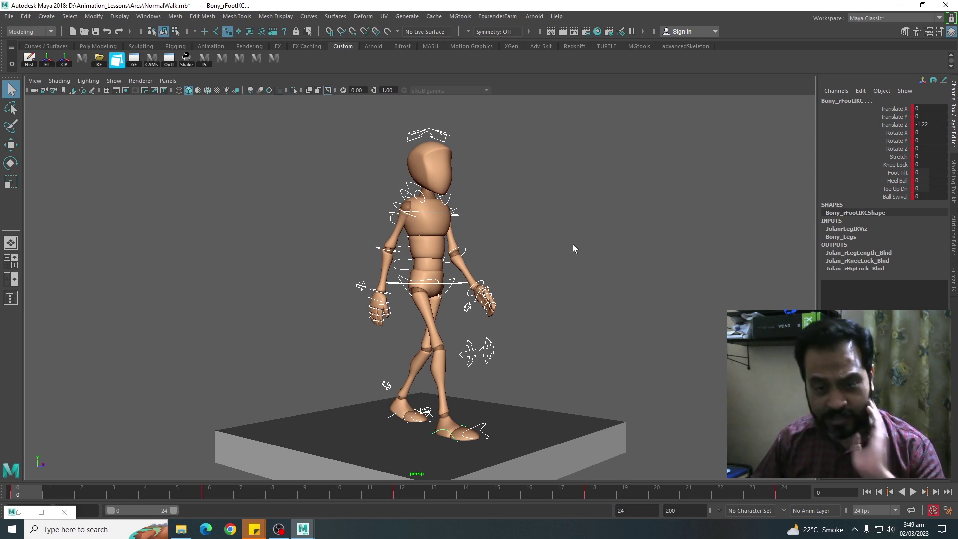
Step: Reselect all controls and check the key poses at frames 6, 12 and 18
click(573, 232)
drag(248, 120, 684, 439)
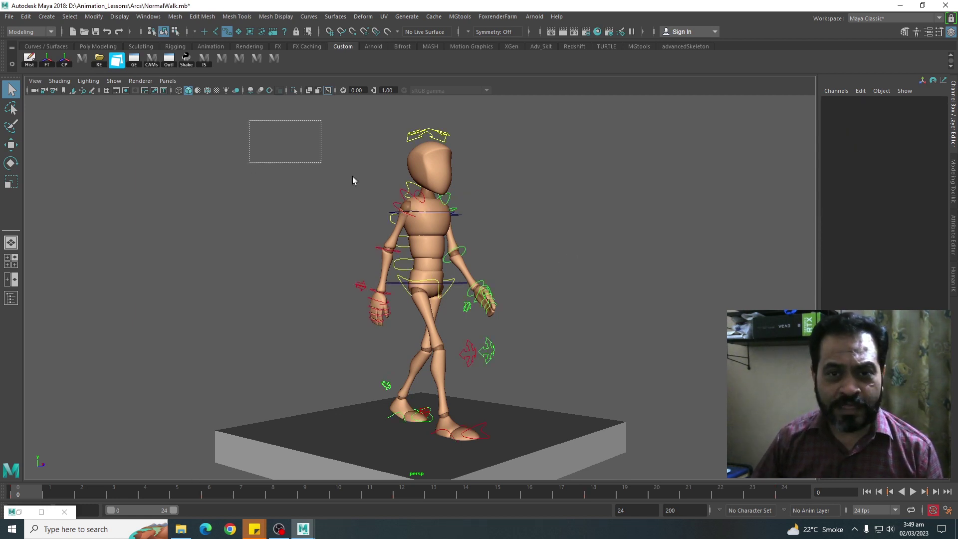
drag(265, 116, 690, 479)
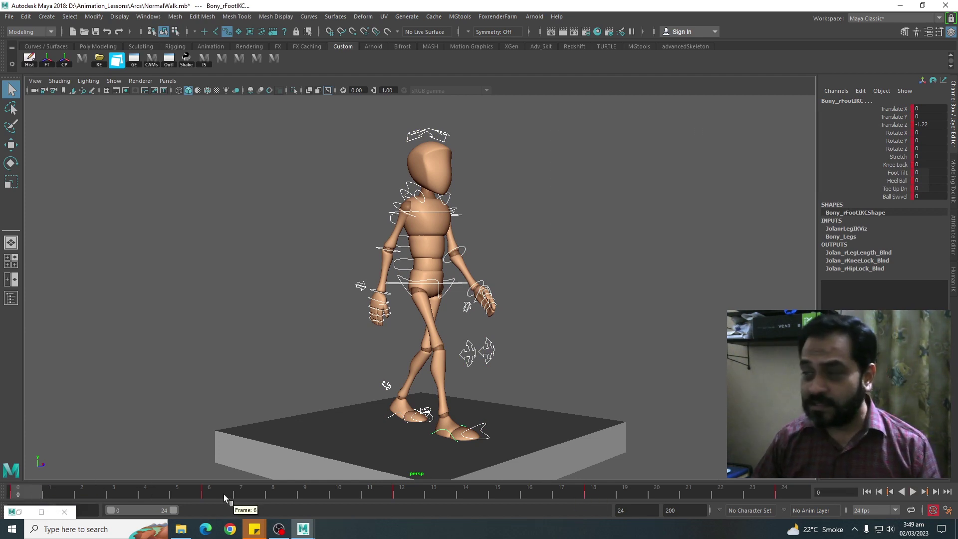
click(224, 494)
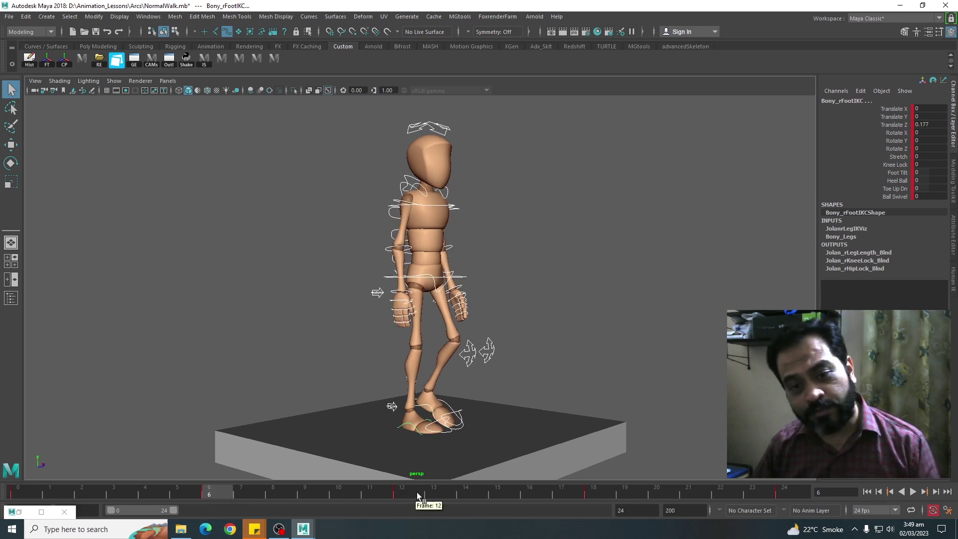
click(403, 491)
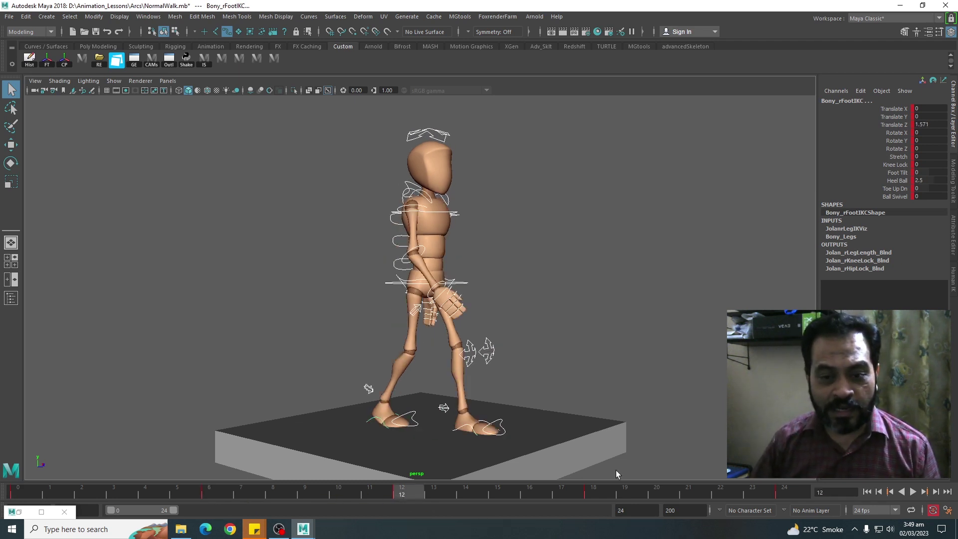
click(596, 491)
Step: Play the walk, recheck the poses at frames 6 and 12, and show the curves in the Graph Editor
click(45, 494)
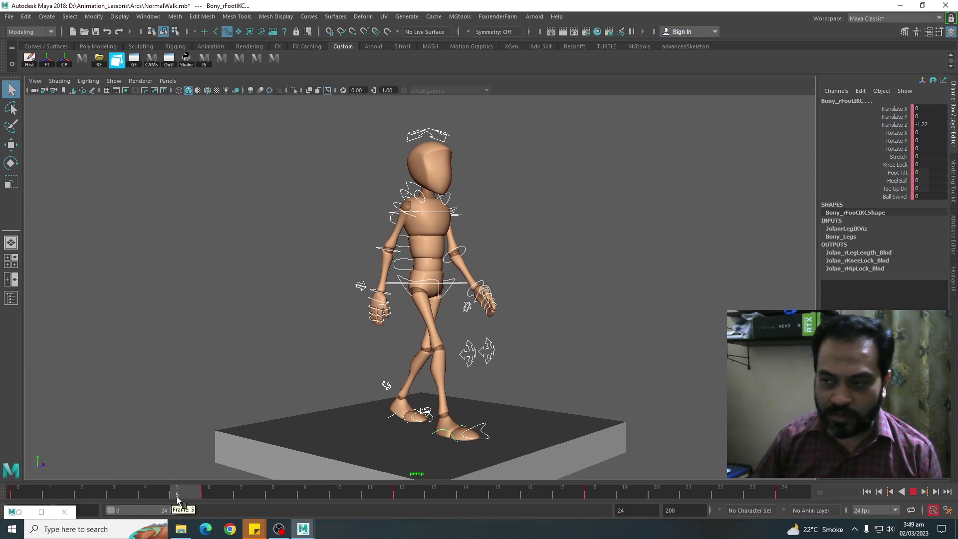
click(193, 498)
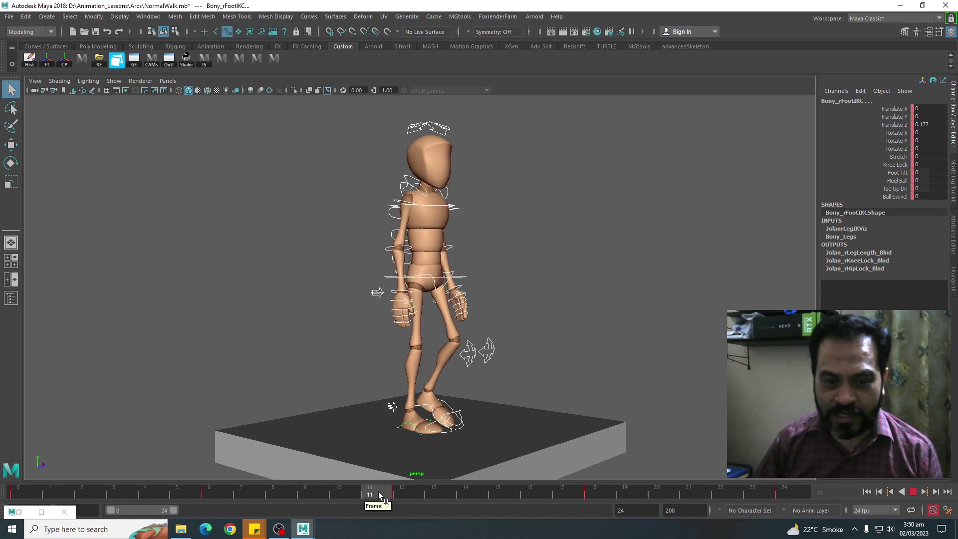
click(401, 494)
drag(402, 494, 394, 493)
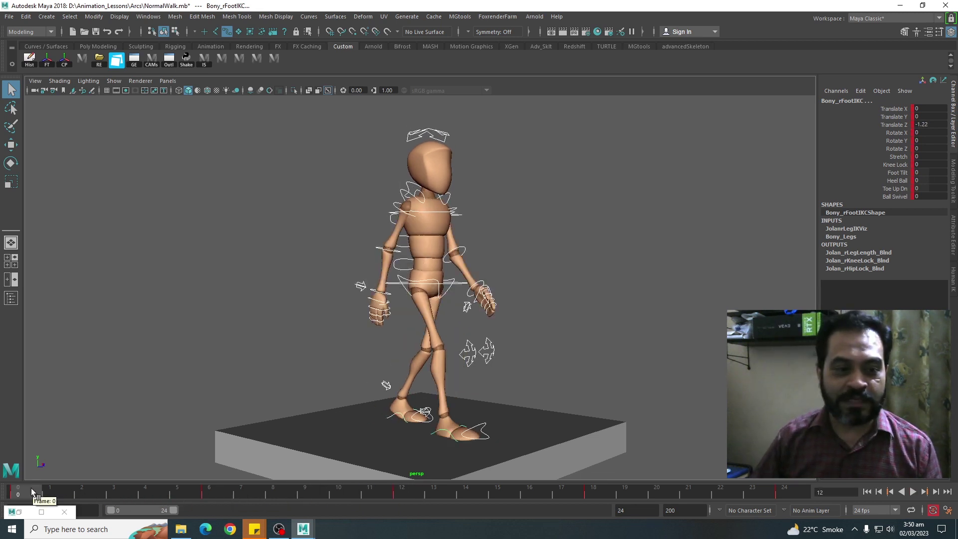
click(214, 497)
key(alt+v)
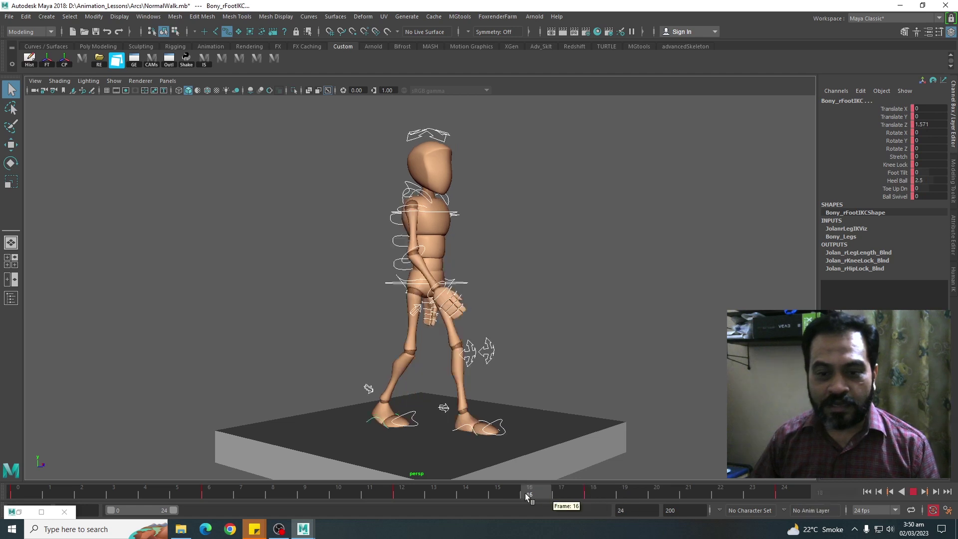
click(134, 60)
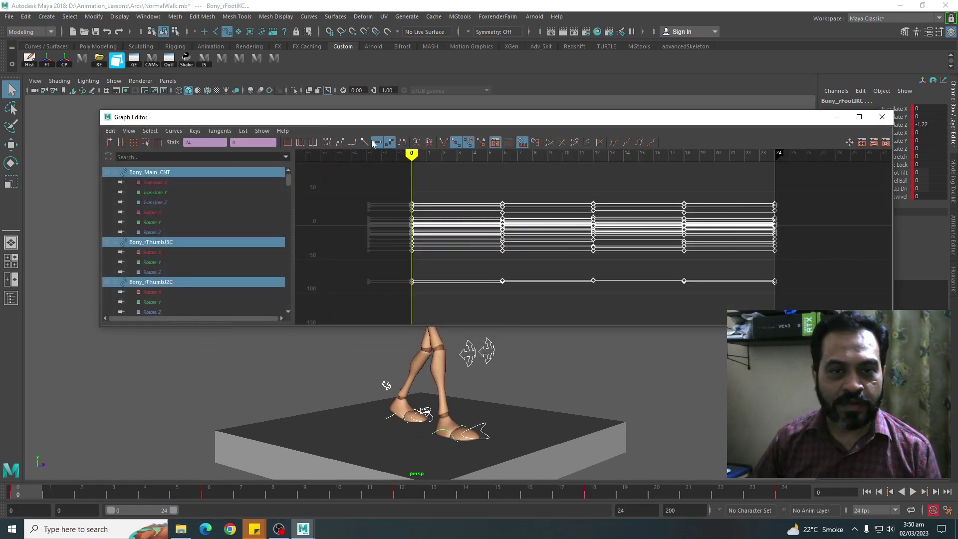
Step: Change the curves' tangent interpolation between keys and replay the walk
click(378, 143)
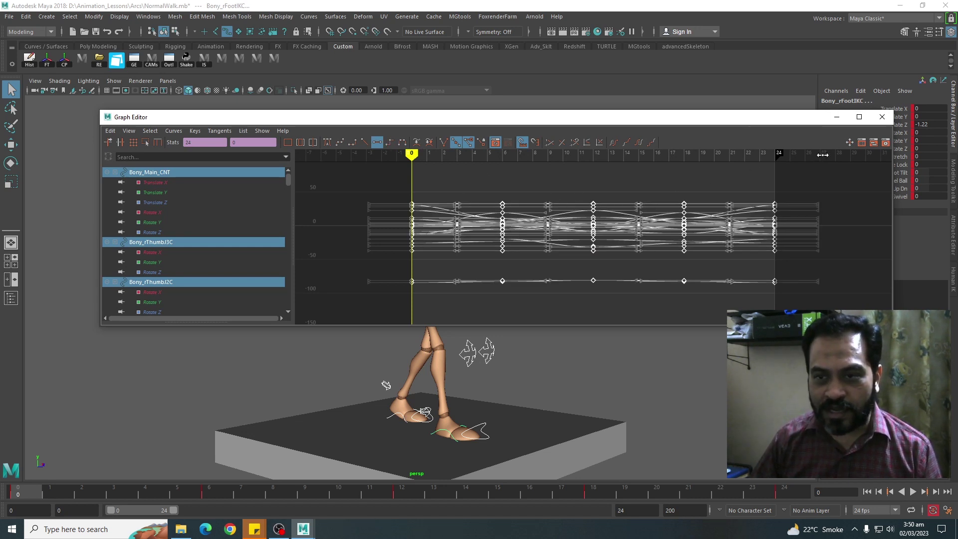
click(883, 117)
key(alt+v)
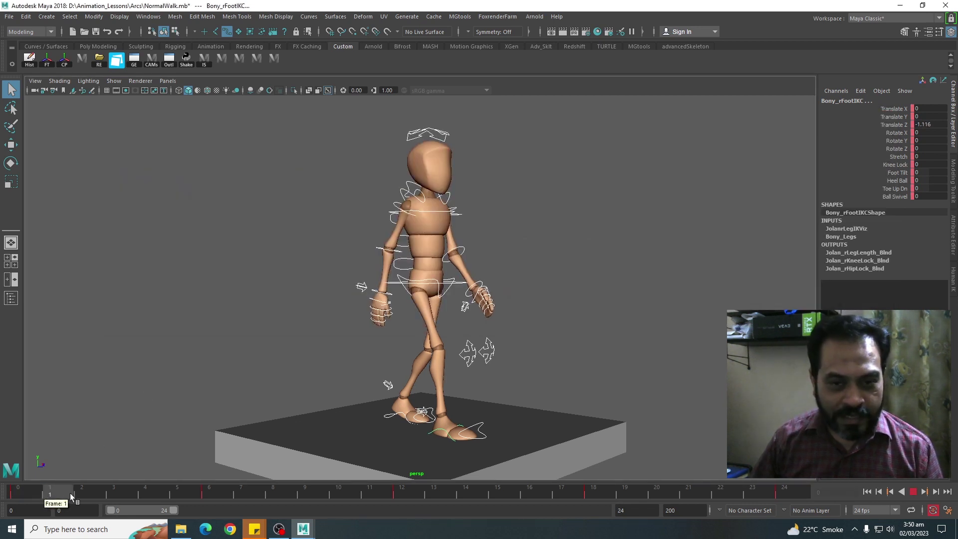
key(Escape)
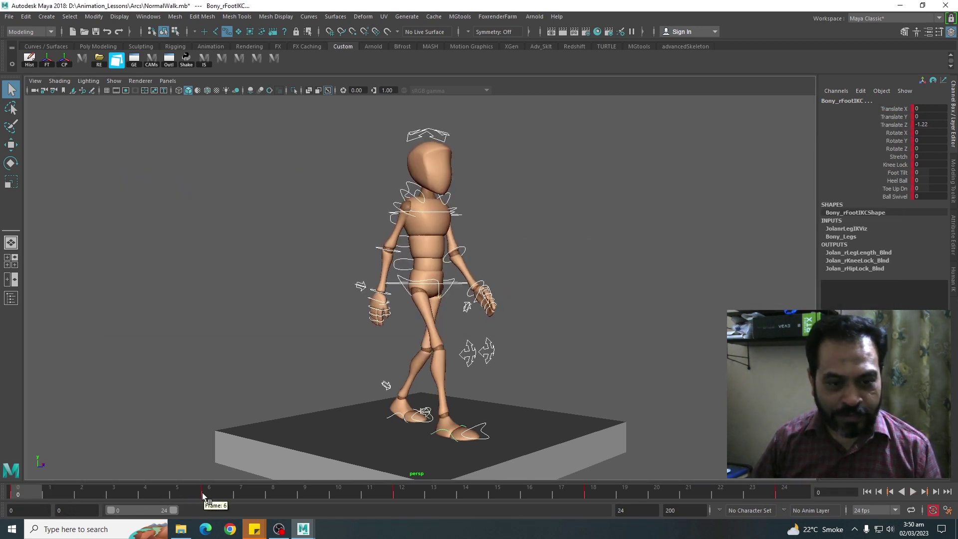
key(alt+v)
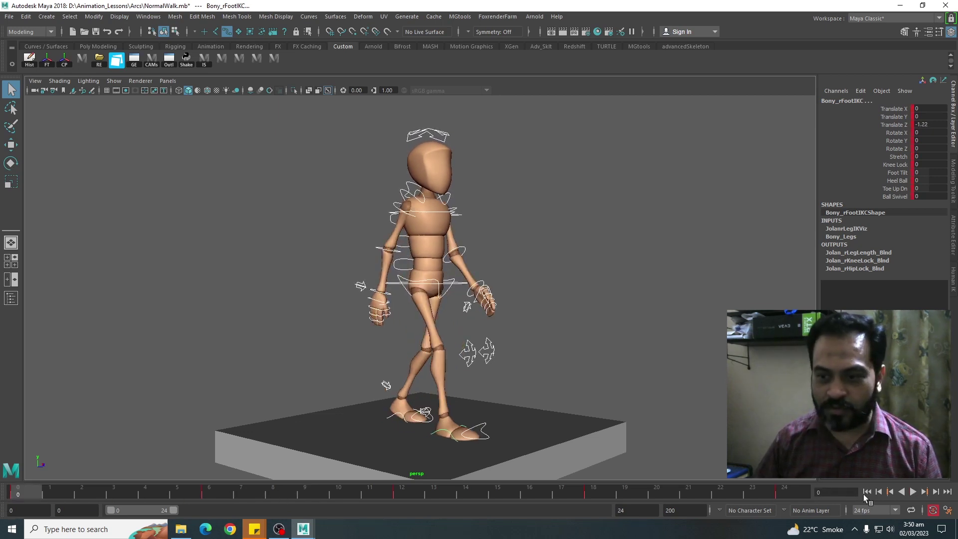
Step: Replay the walk, check frame 3, and stop back at frame 0
click(913, 492)
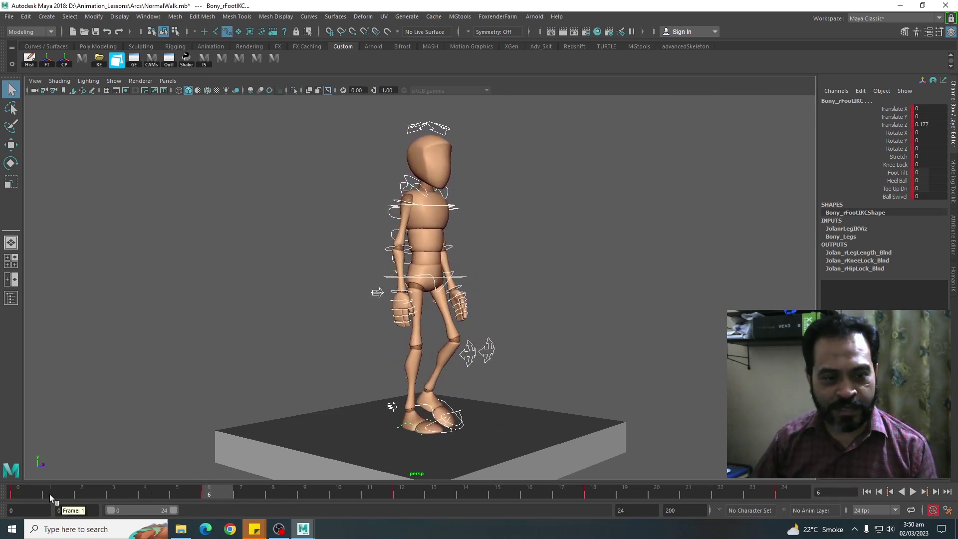
click(122, 494)
key(Escape)
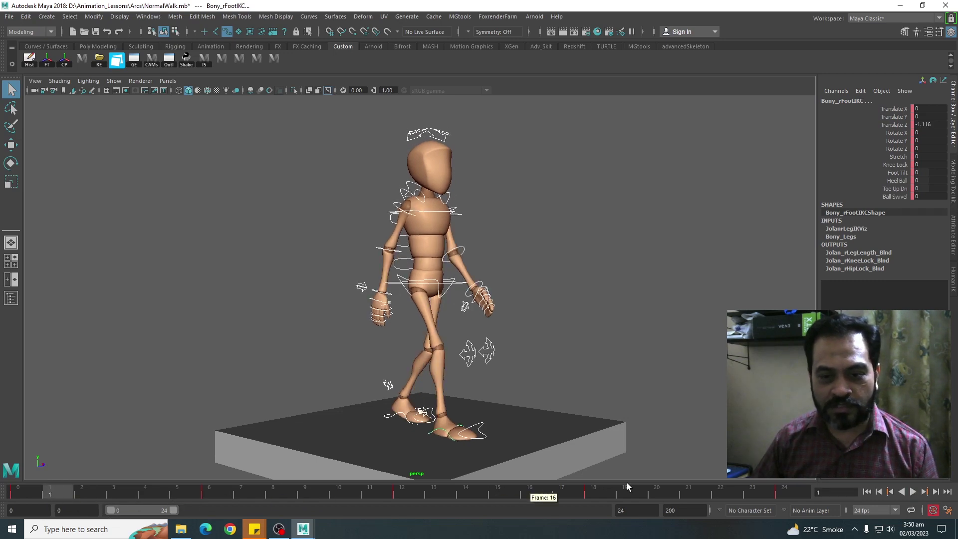
drag(313, 493, 18, 493)
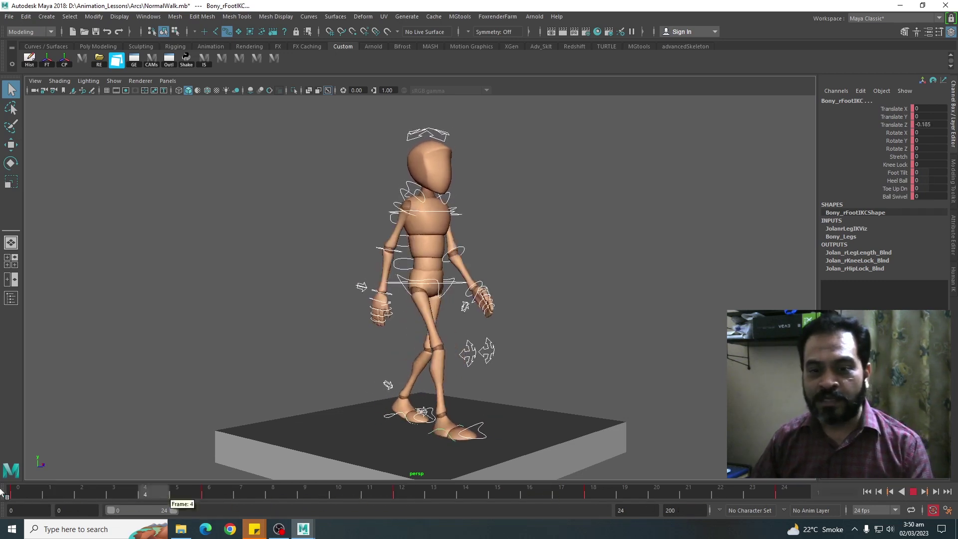
click(914, 492)
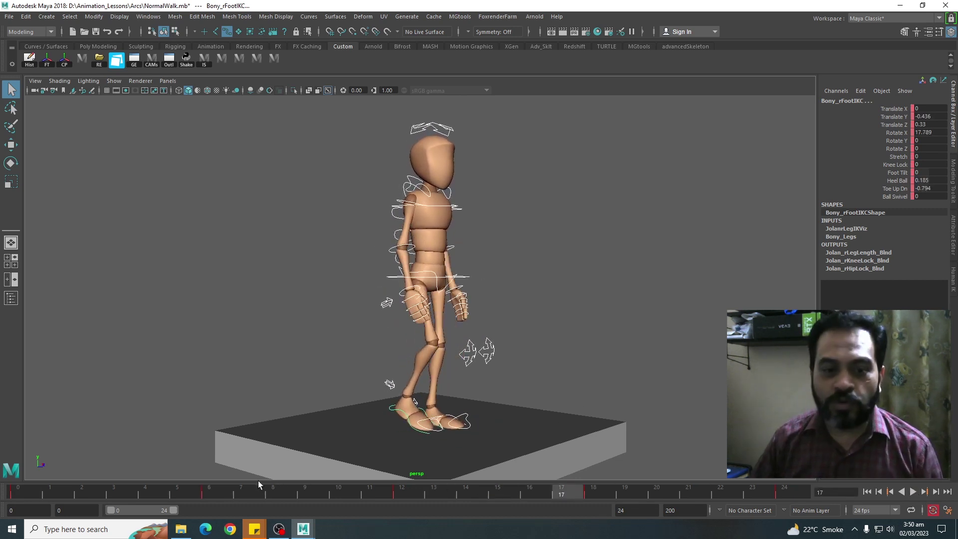
click(19, 492)
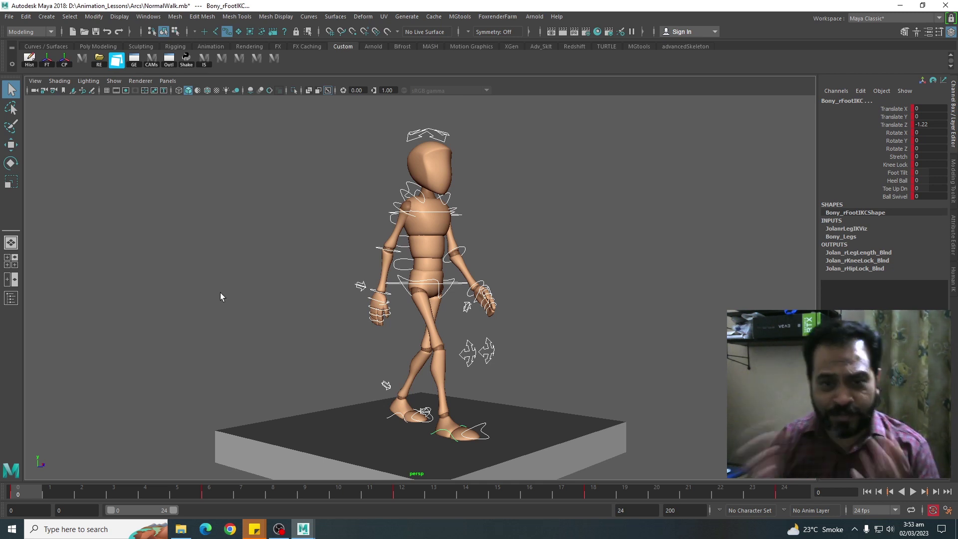
Step: Zoom in on Bony's right hand and tumble the view around its fingers
scroll(390, 306, up, 3)
scroll(390, 307, up, 3)
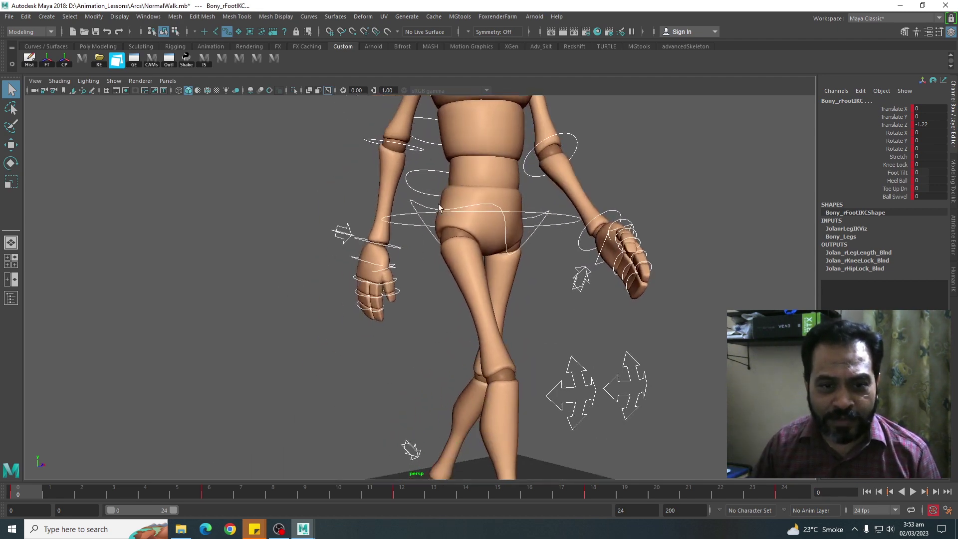
scroll(340, 268, up, 2)
scroll(340, 268, up, 3)
scroll(430, 275, up, 1)
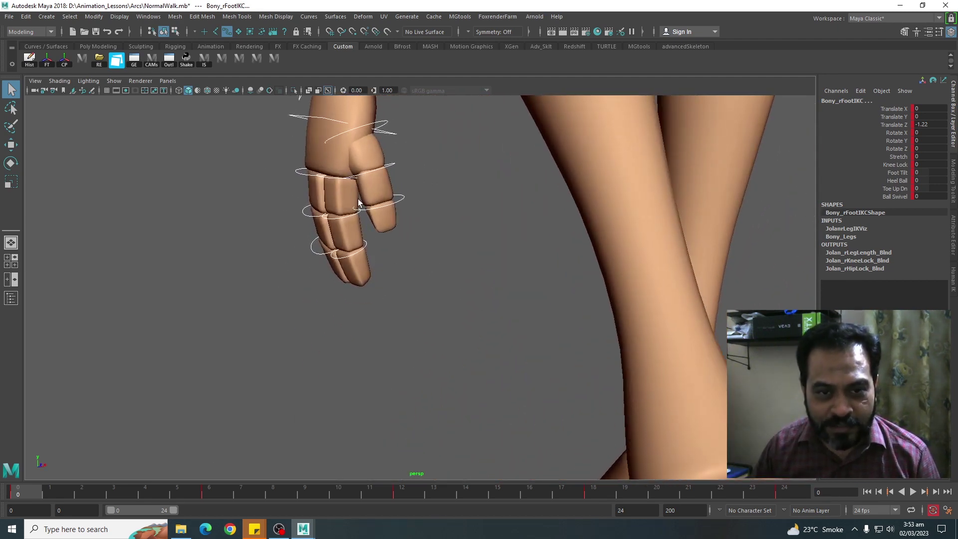
alt+drag(347, 165, 332, 217)
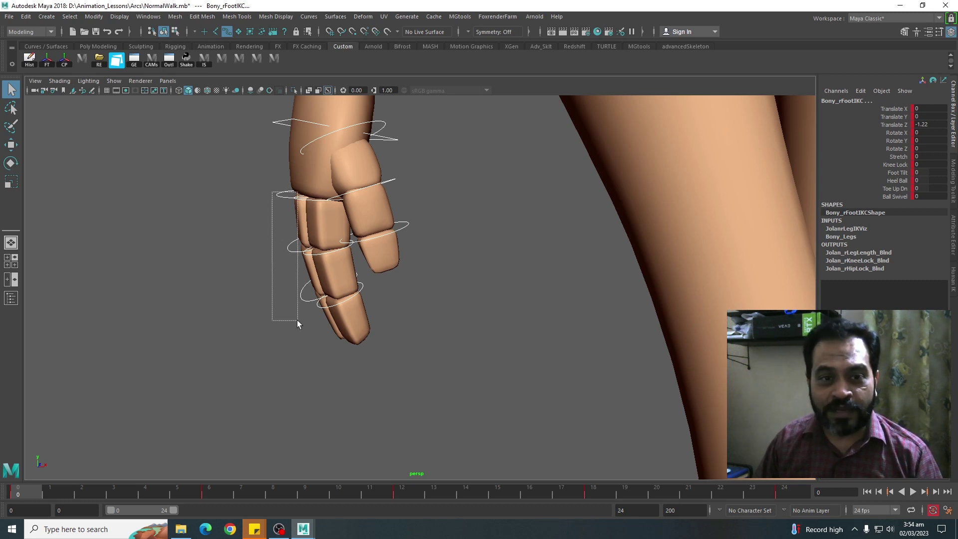
Step: Curl one right-hand finger joint with the rotate tool
drag(298, 319, 298, 320)
key(e)
drag(248, 236, 246, 224)
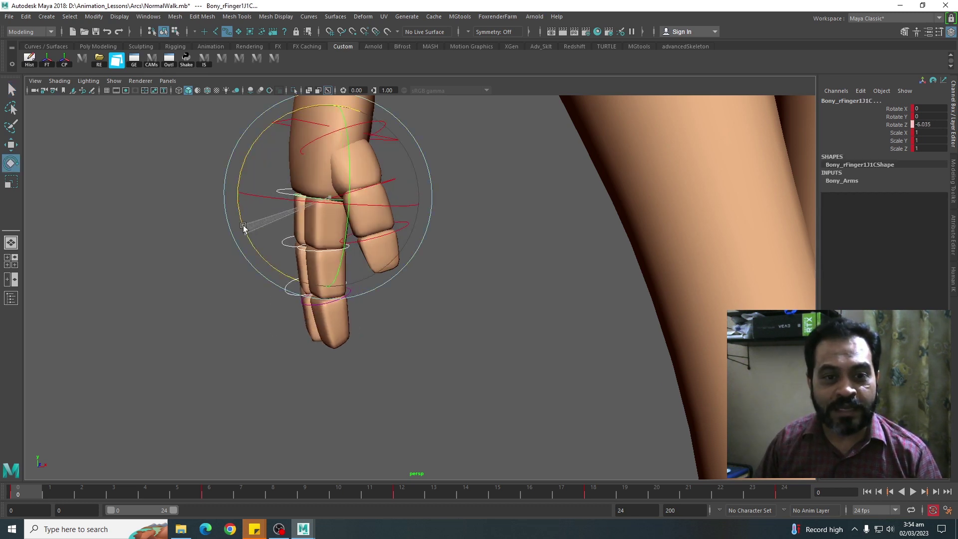
Step: Set Rotate X/Y/Z of the selected right-hand finger controls to 0
drag(437, 395, 242, 181)
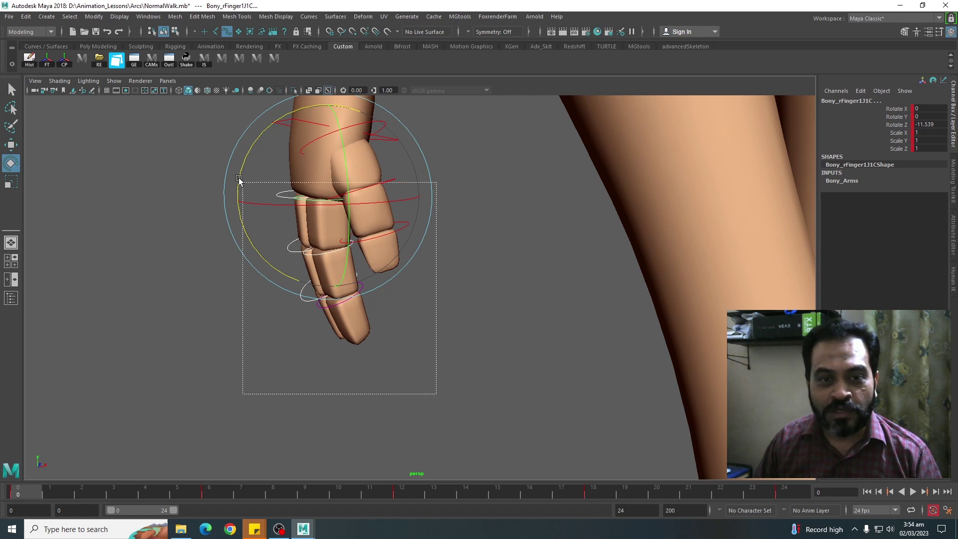
key(q)
drag(926, 125, 927, 110)
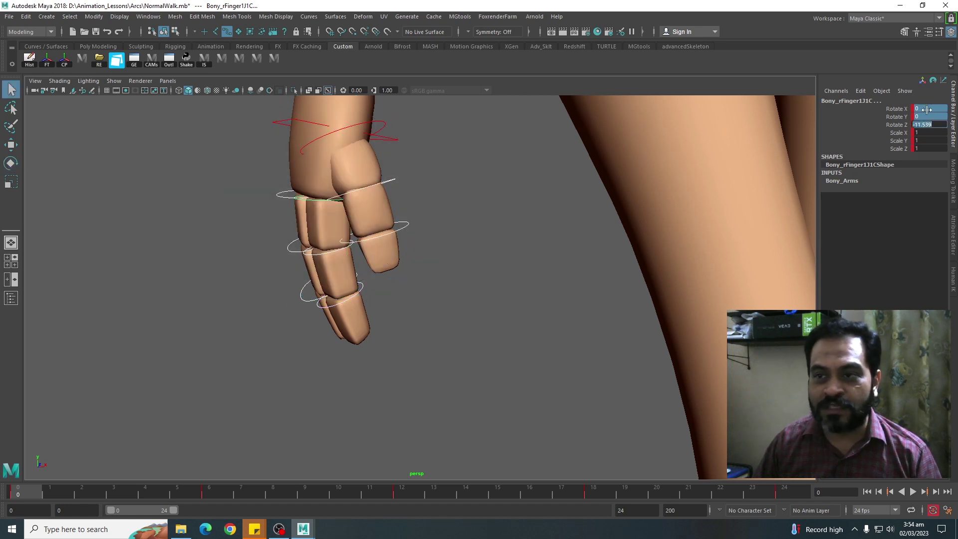
text(0)
key(Return)
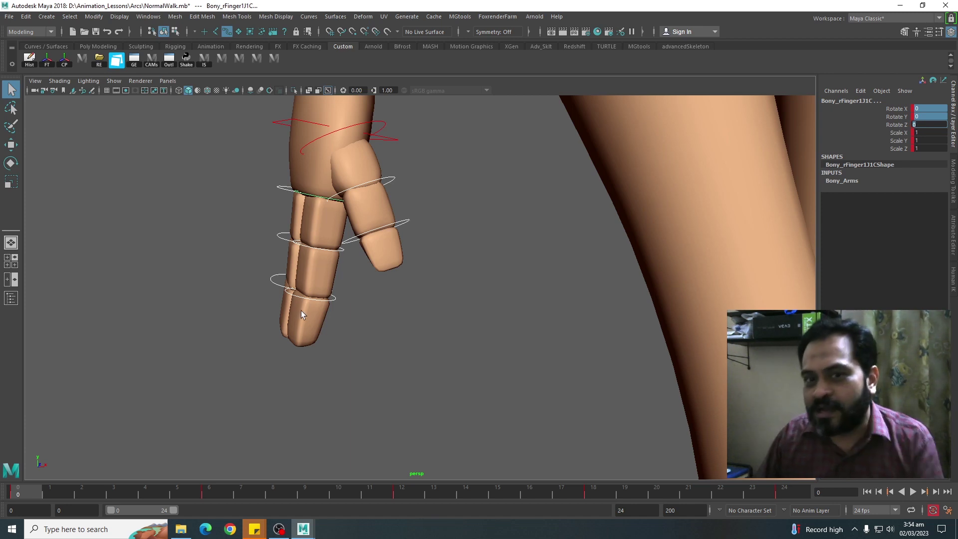
scroll(301, 310, down, 3)
scroll(257, 268, down, 10)
Step: Orbit to a raised three-quarter view of the whole character
mouse_move(257, 268)
alt+mouse_down()
mouse_move(359, 296)
mouse_move(364, 253)
mouse_move(402, 278)
mouse_move(431, 244)
alt+mouse_up()
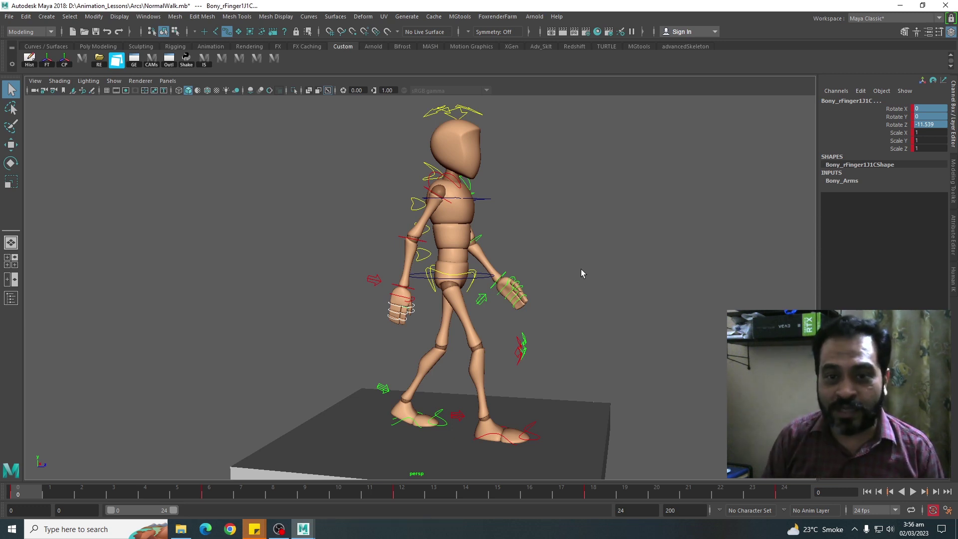
Step: Play the walk, orbit to a front view, and stop at frame 6
key(alt+v)
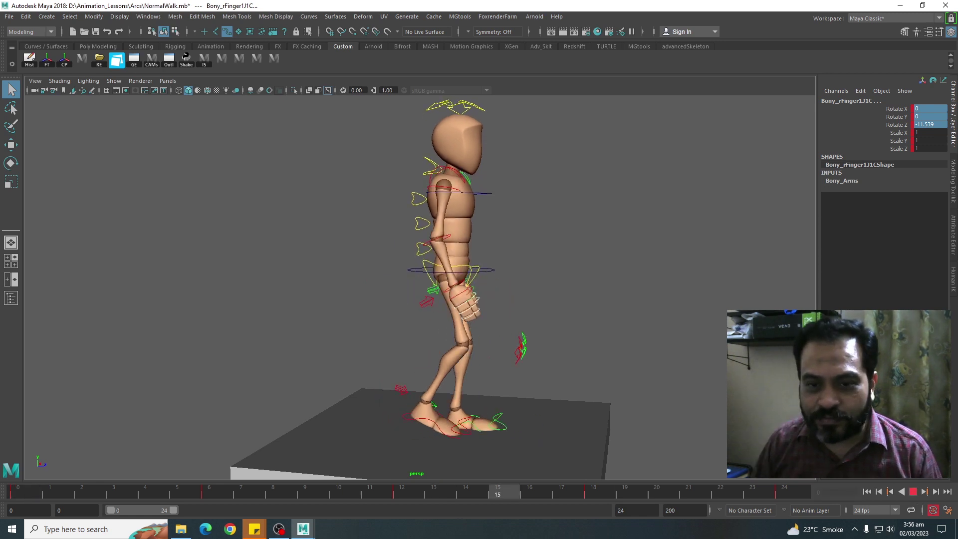
mouse_move(607, 348)
alt+mouse_down()
mouse_move(531, 335)
mouse_move(573, 384)
alt+mouse_up()
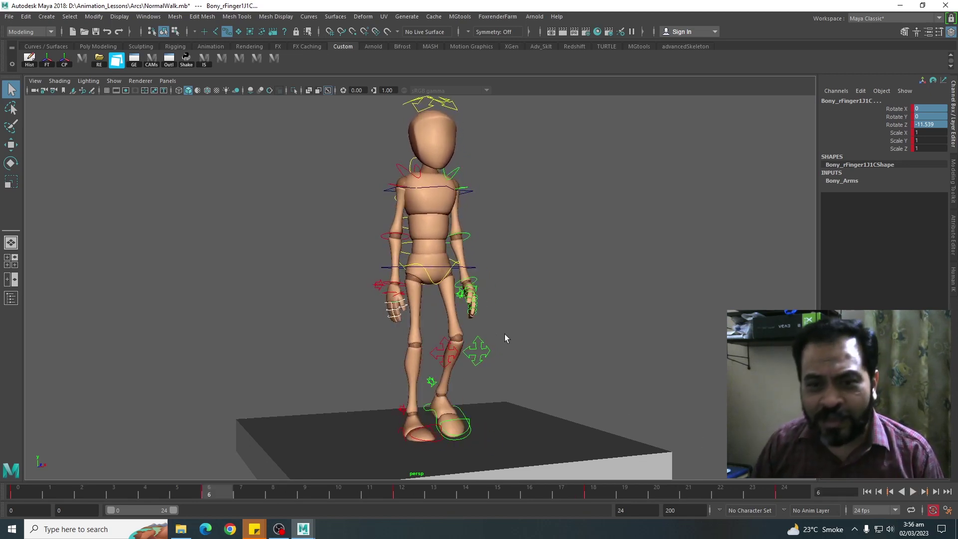
key(alt+v)
mouse_move(573, 384)
alt+mouse_down()
mouse_move(473, 313)
mouse_move(574, 319)
mouse_move(465, 339)
alt+mouse_up()
Step: Replay the walk from the front, stop at frame 10, and switch to the reference clips
click(913, 491)
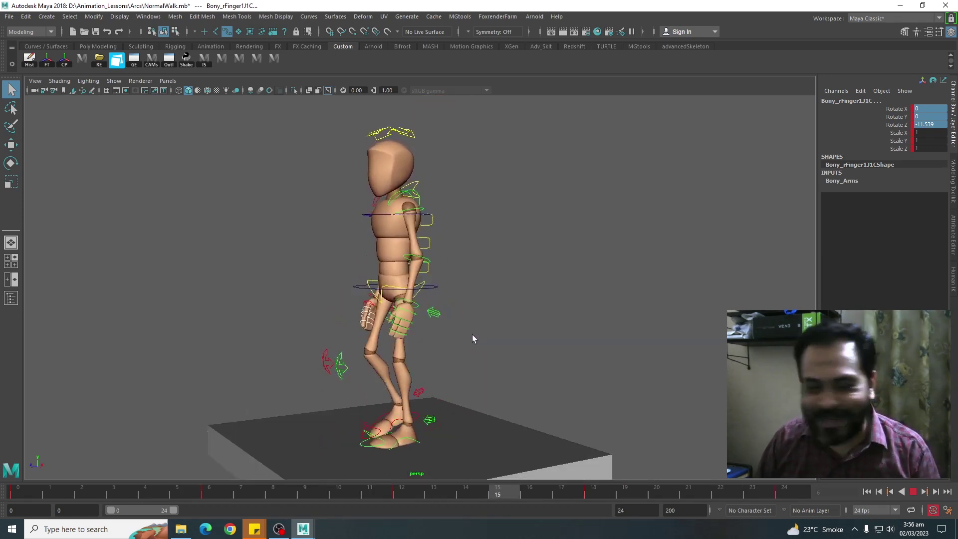
alt+drag(499, 364, 443, 346)
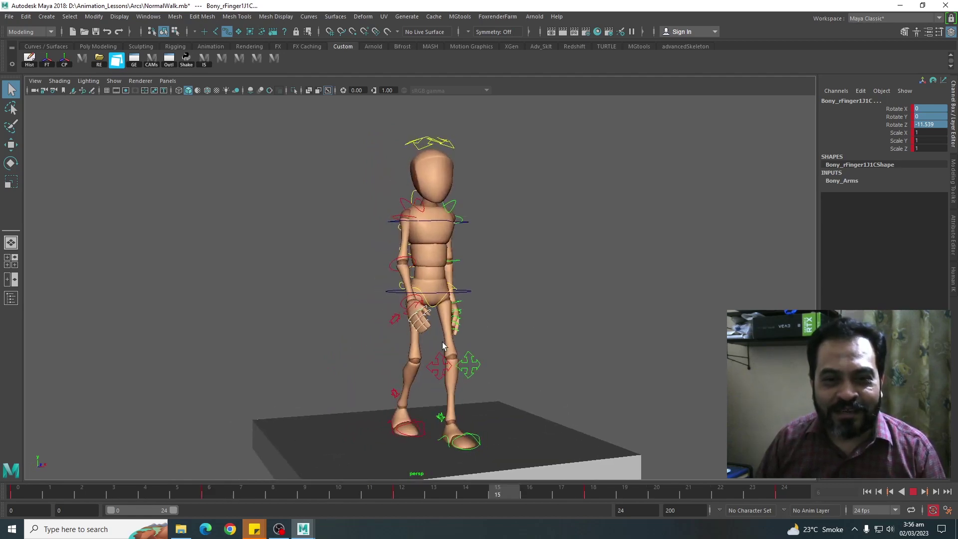
key(Escape)
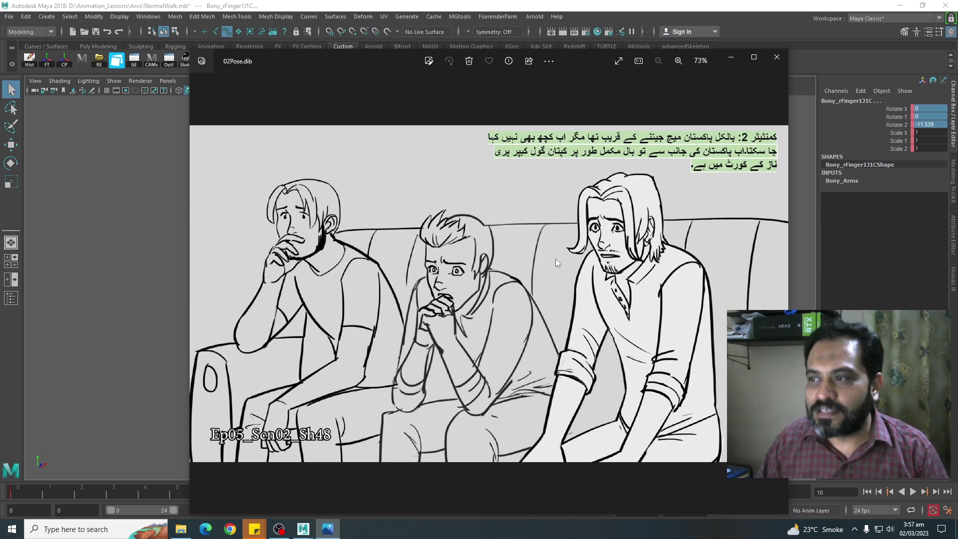
key(alt+Tab)
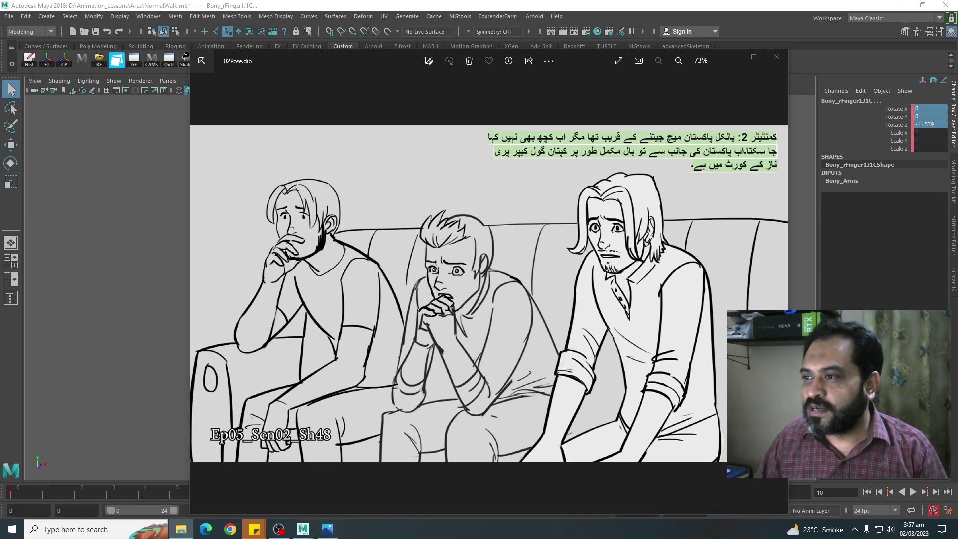
Step: Open the 3_Bahadur_2 clip, center its window, and step through it to 00:05
key(space)
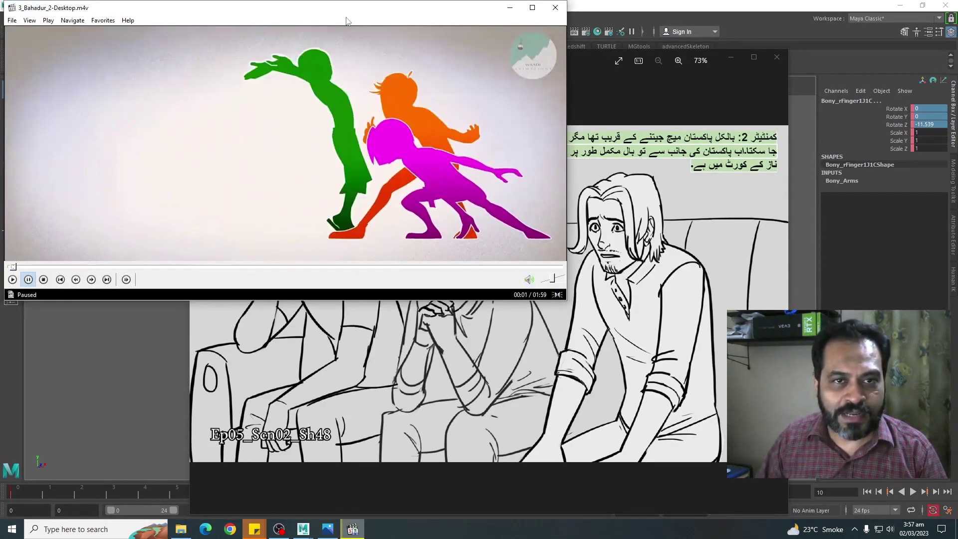
drag(347, 21, 446, 133)
click(483, 247)
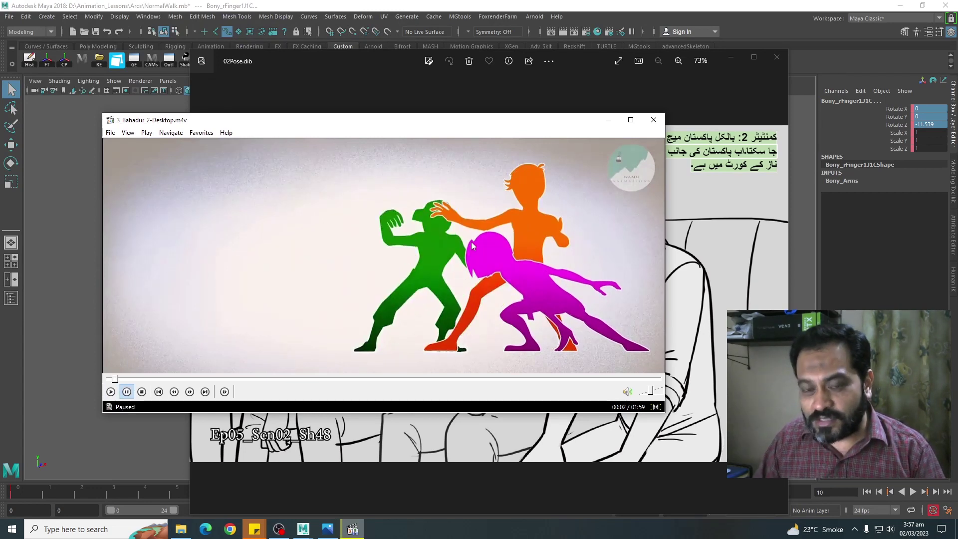
click(482, 253)
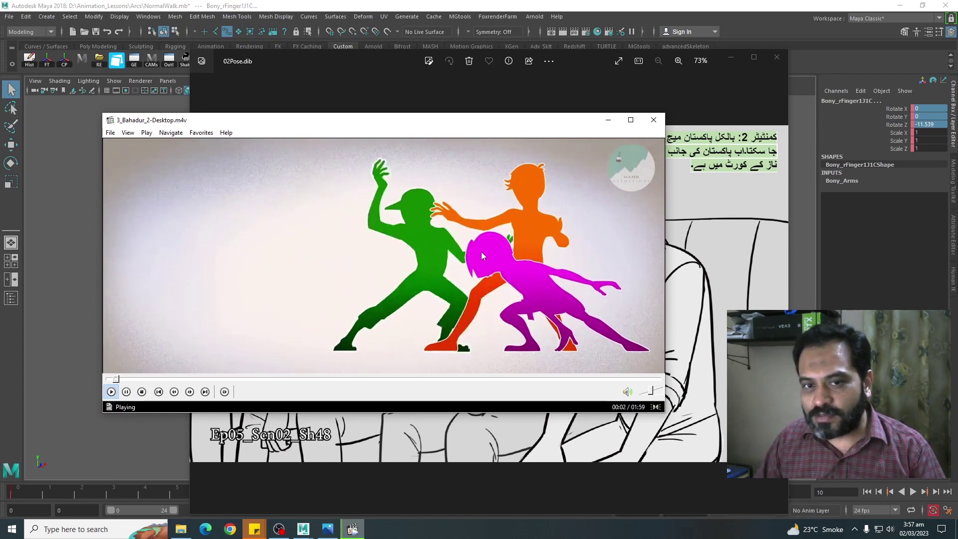
click(424, 254)
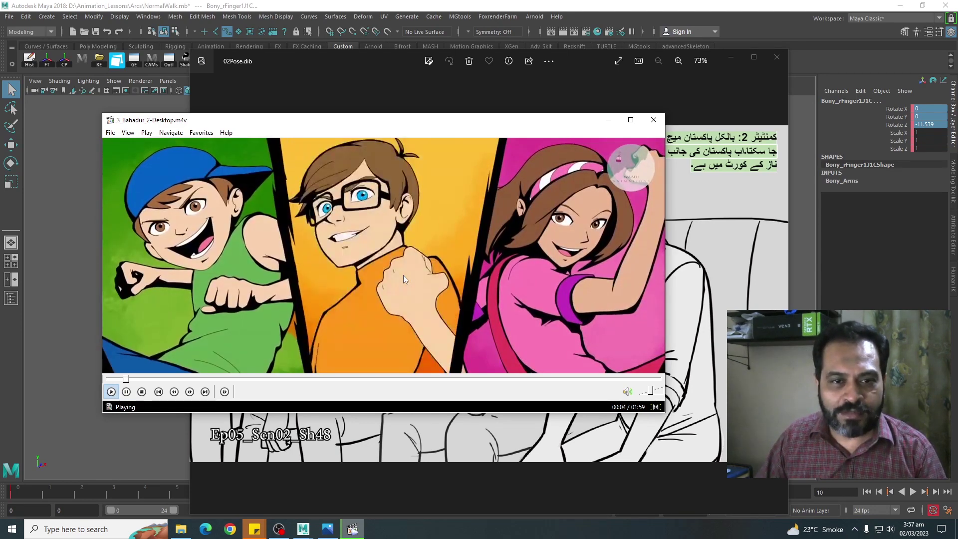
click(403, 279)
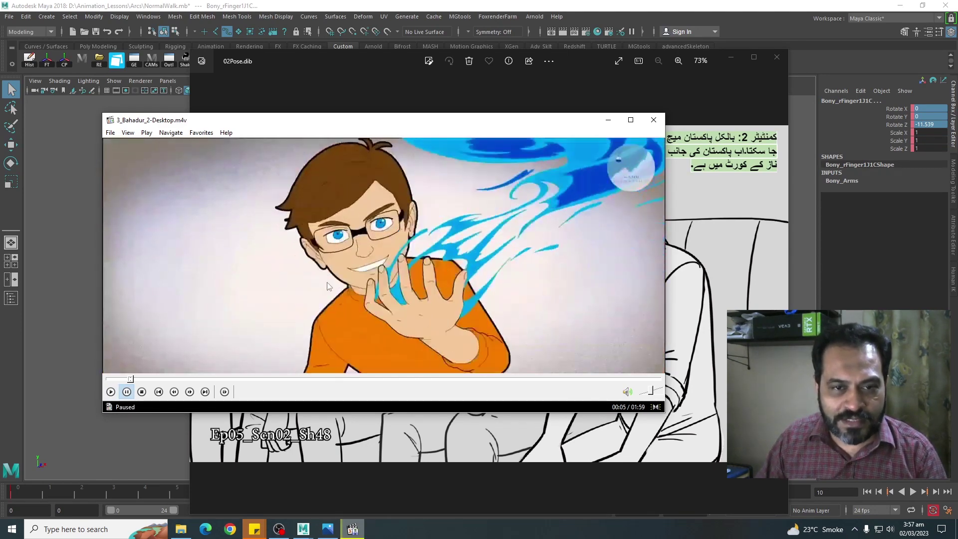
Step: Step through the intro shots to 00:07, then jump ahead to 01:45
click(329, 286)
click(395, 281)
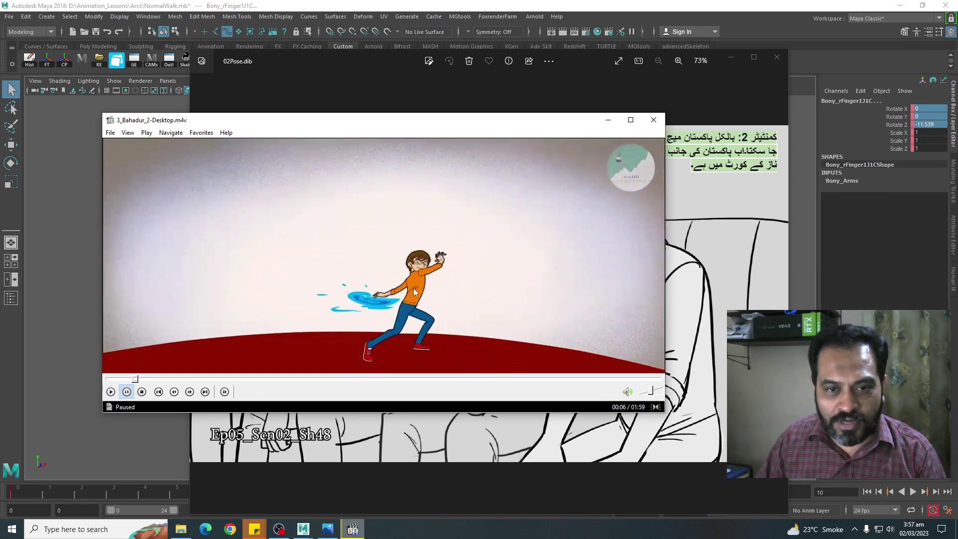
click(425, 276)
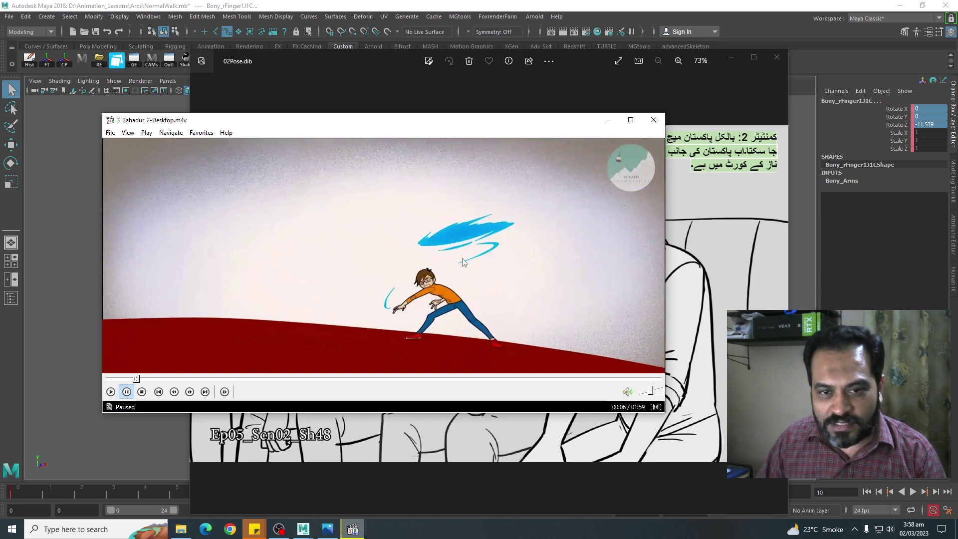
click(134, 379)
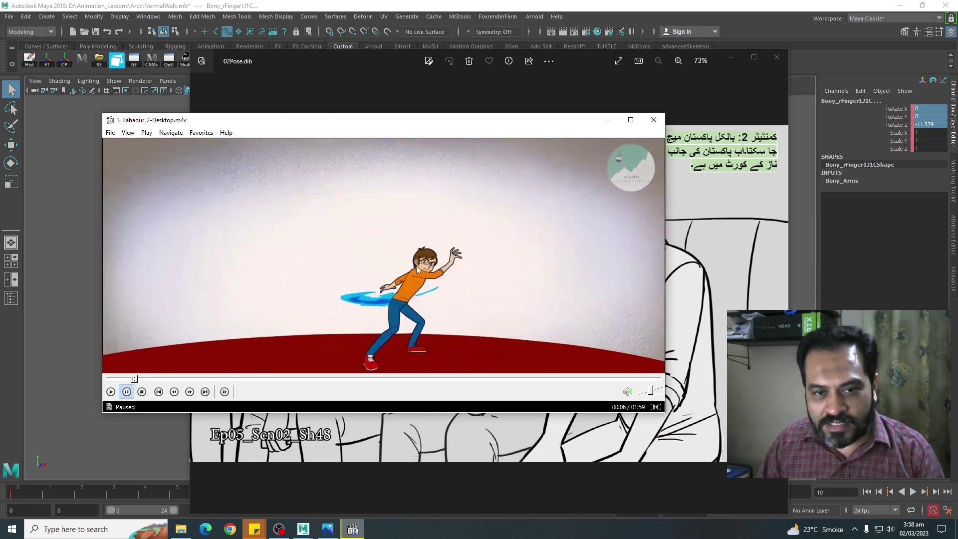
click(392, 291)
click(426, 285)
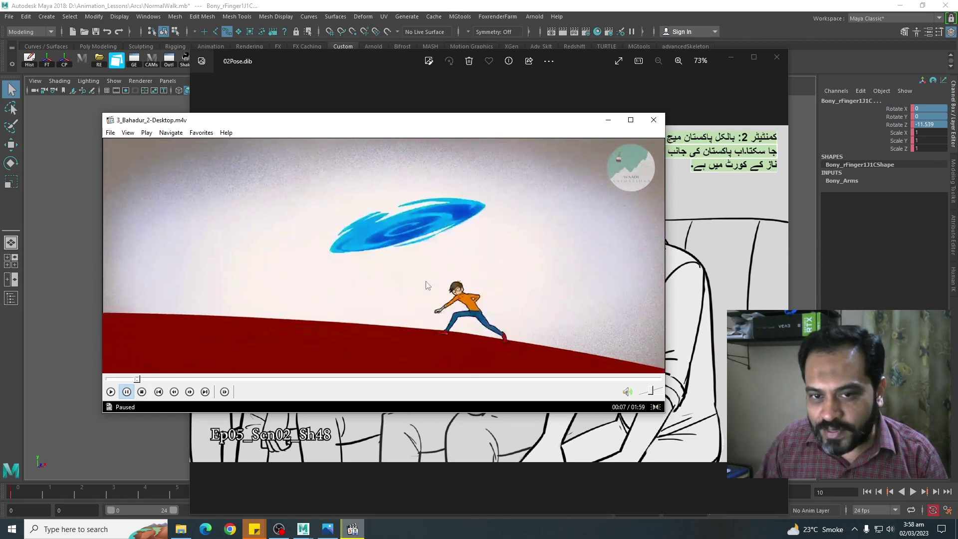
click(483, 294)
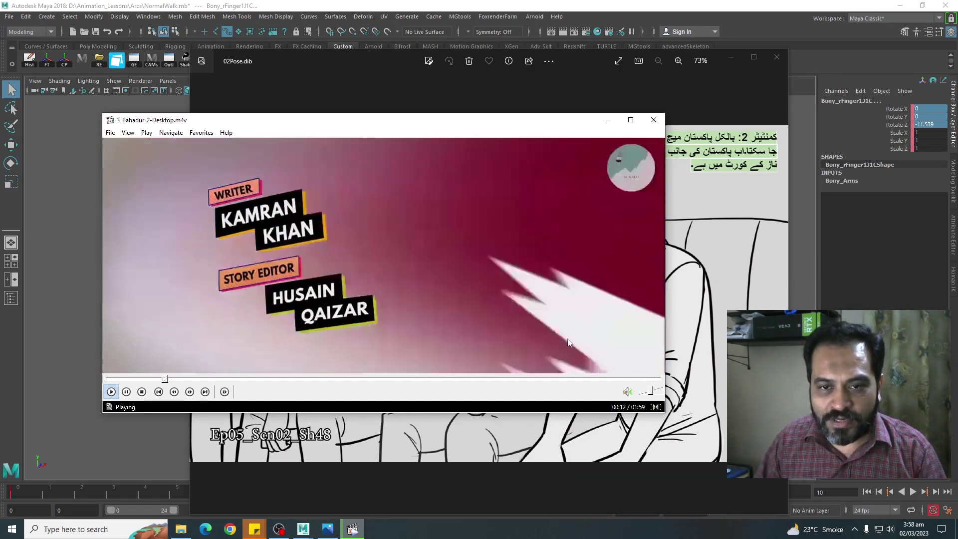
click(600, 379)
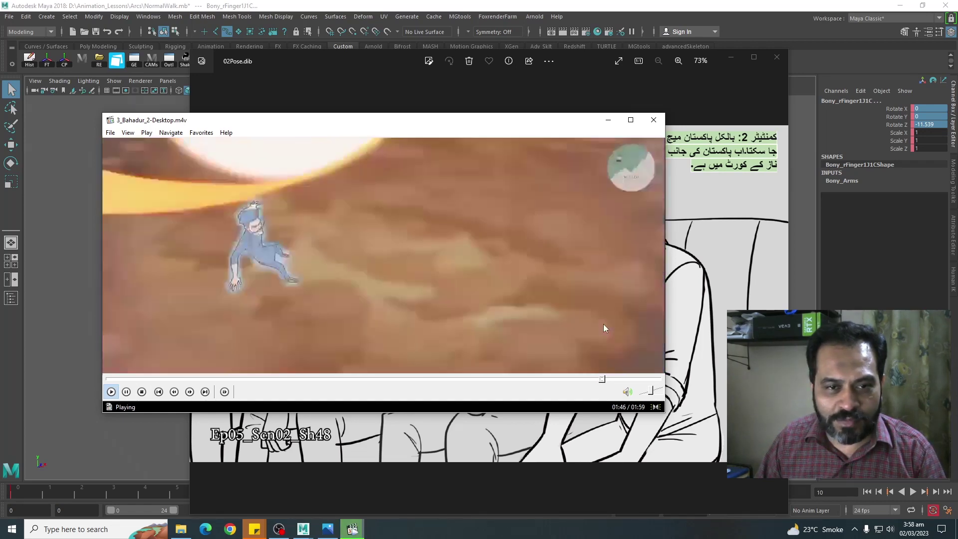
Step: Review the last shots from 01:45 and pause on the three-hero closing frame at 01:56
click(599, 339)
click(597, 379)
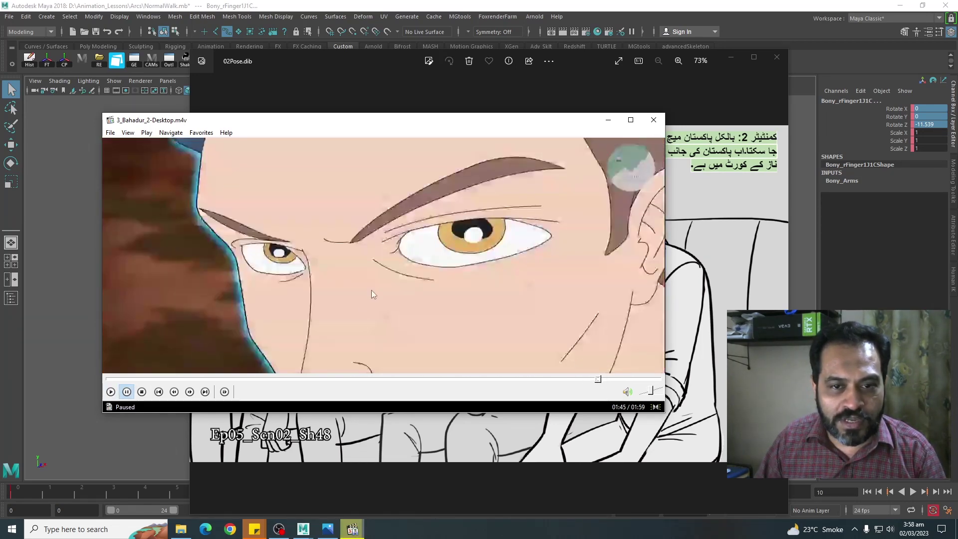
click(371, 290)
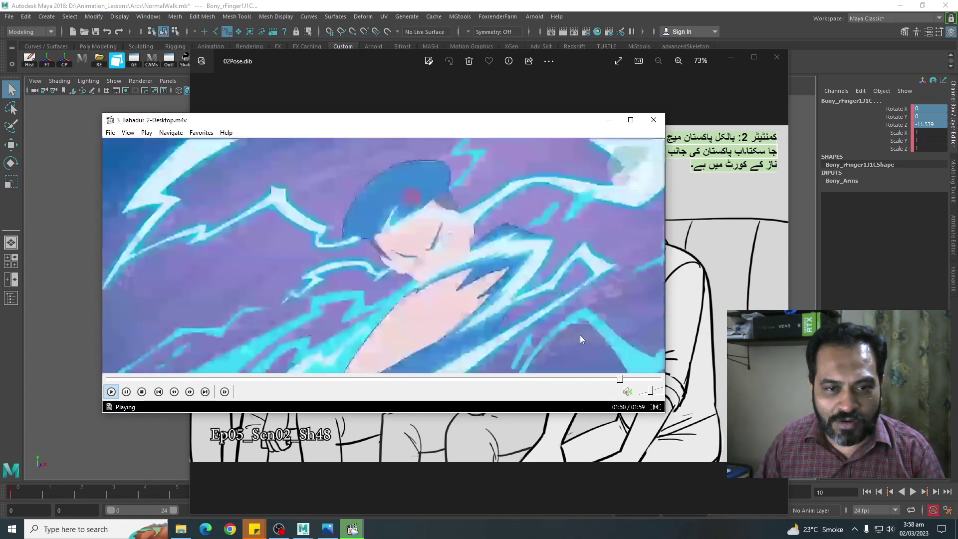
click(516, 305)
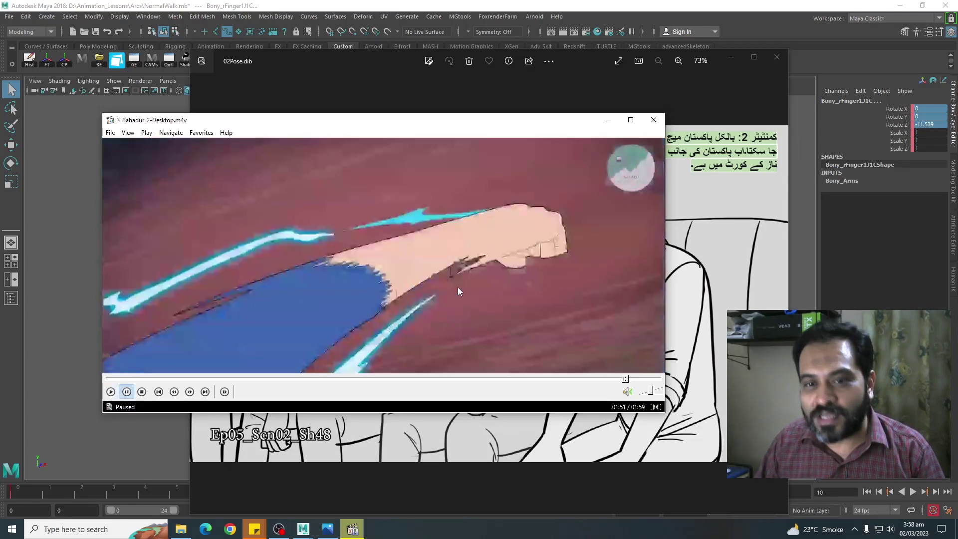
click(423, 271)
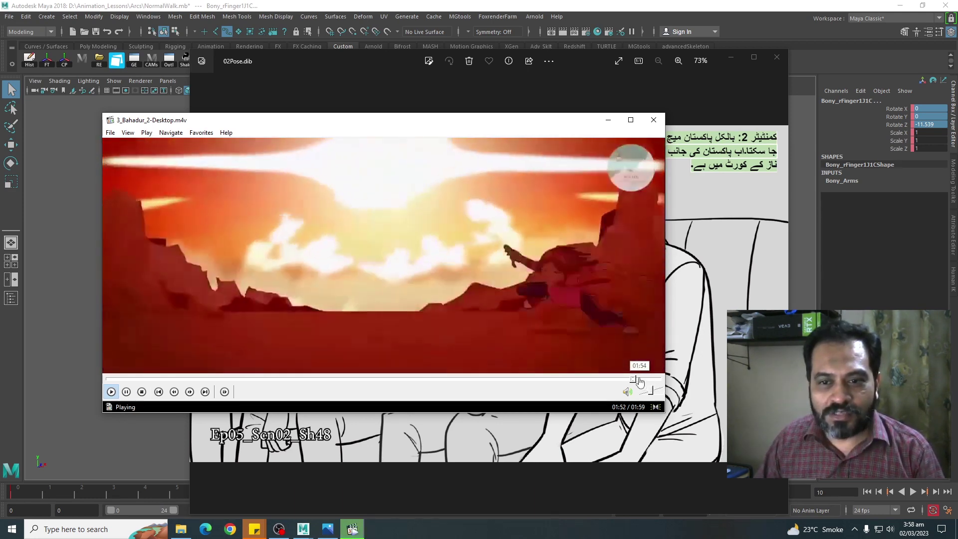
drag(631, 379, 643, 380)
click(404, 254)
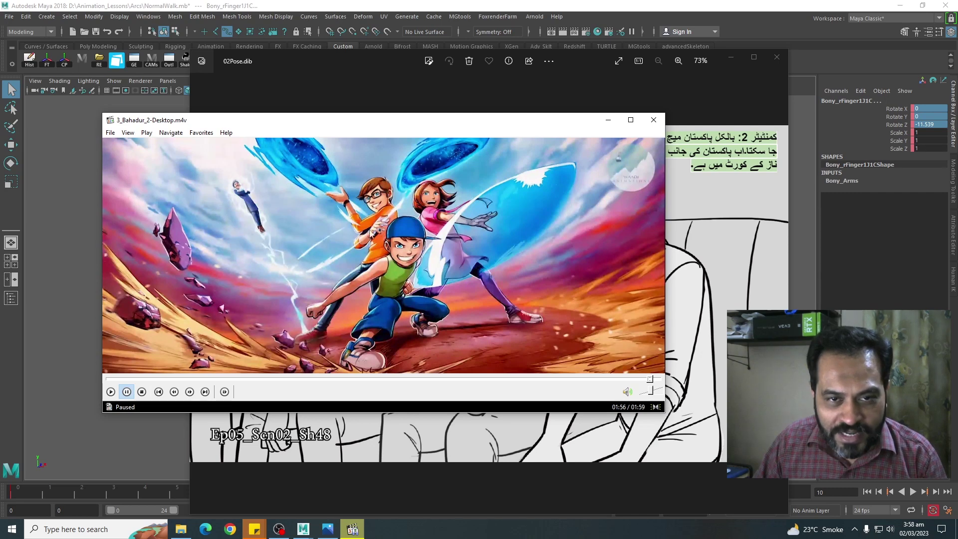
Step: View the closing frame full-screen and back, then close the player and the 02Pose viewer
double_click(451, 124)
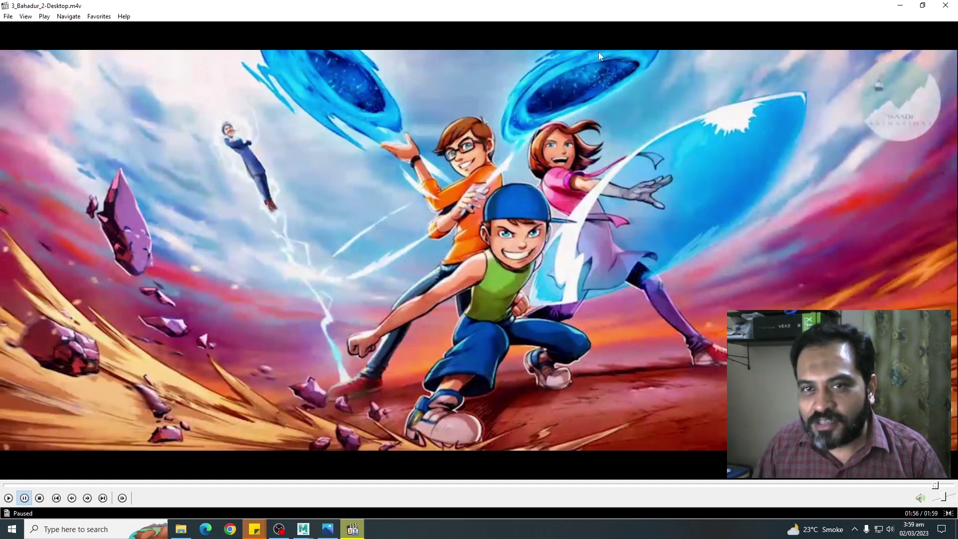
double_click(579, 7)
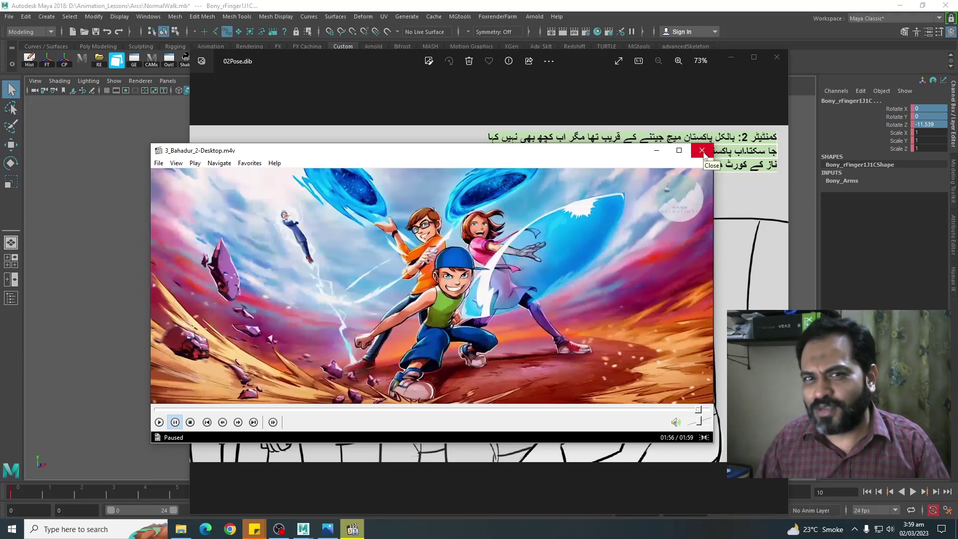
click(702, 150)
click(777, 58)
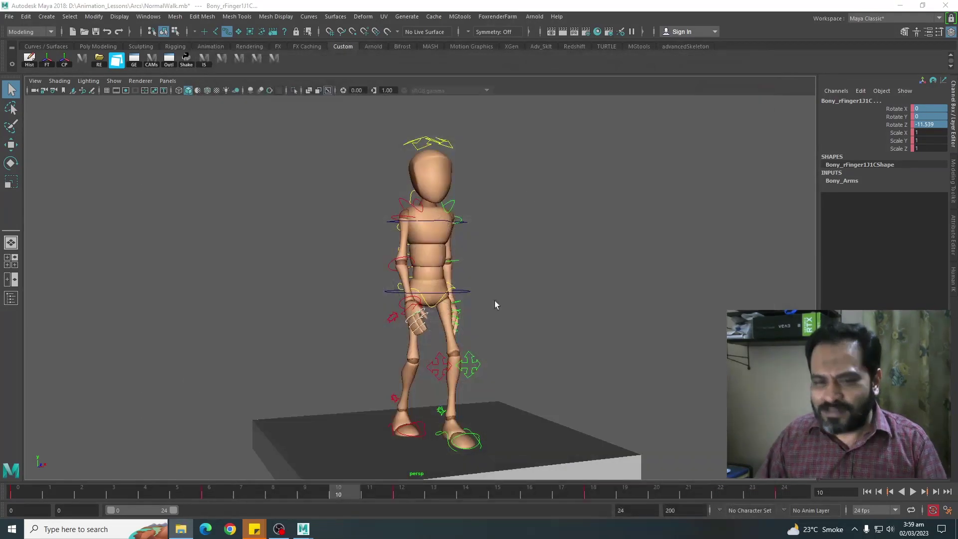